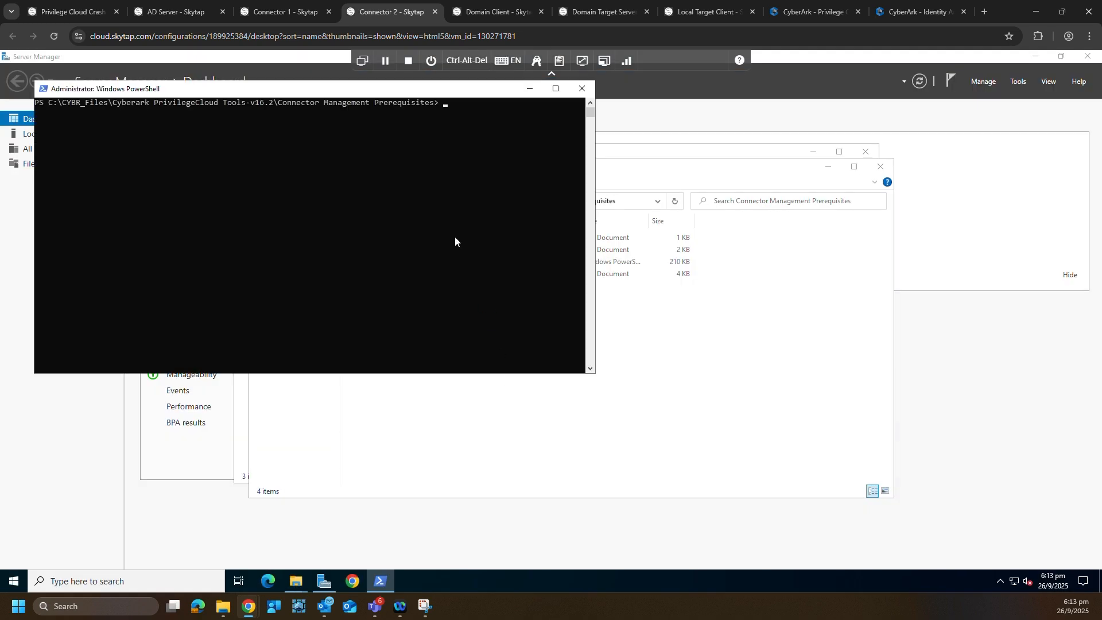
# - Run ConnectorCheckPrerequisites_PrivilegeCloud.ps1 against teamsg-demo.cyberark.cloud, testing All components
pyautogui.write('.\\Conn')
pyautogui.press('Tab')
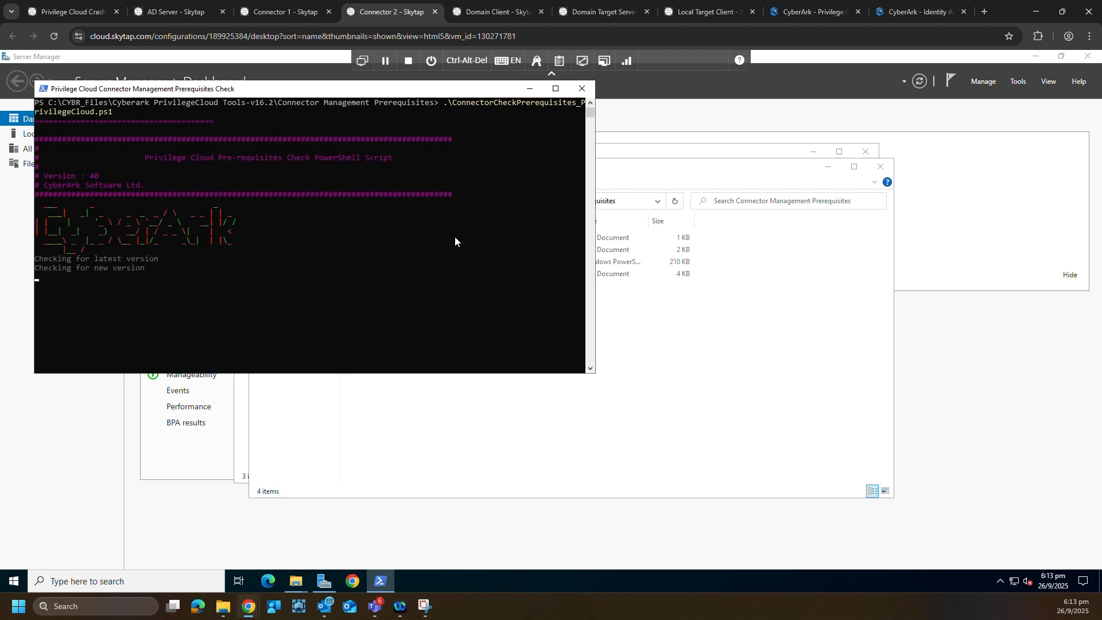
pyautogui.write('teamsg')
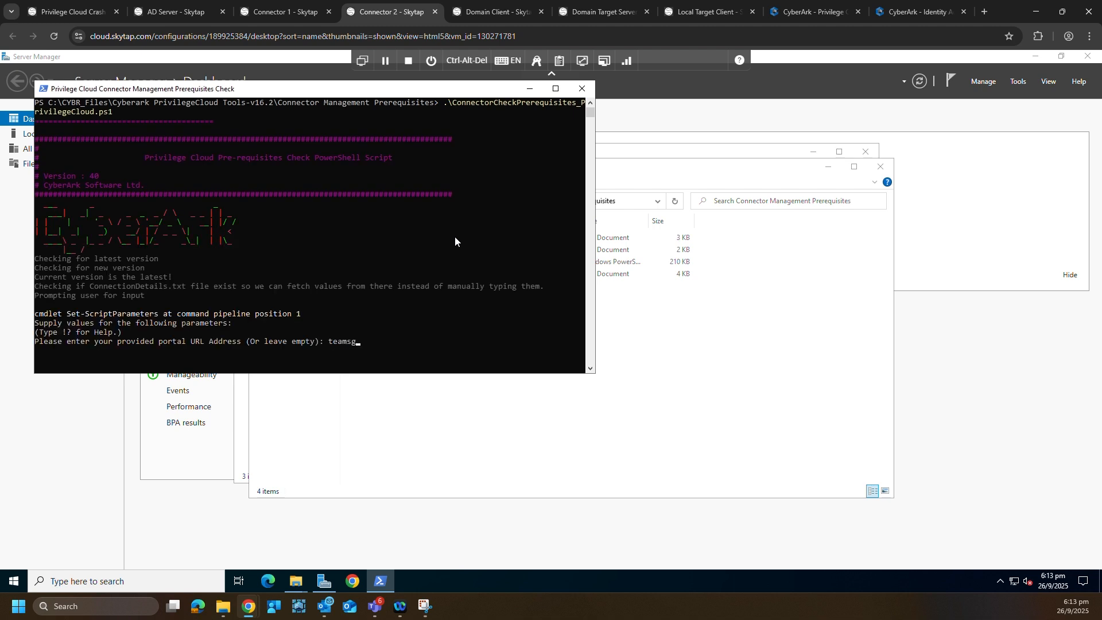
pyautogui.write('-demo.cyberark.cloud')
pyautogui.press('Return')
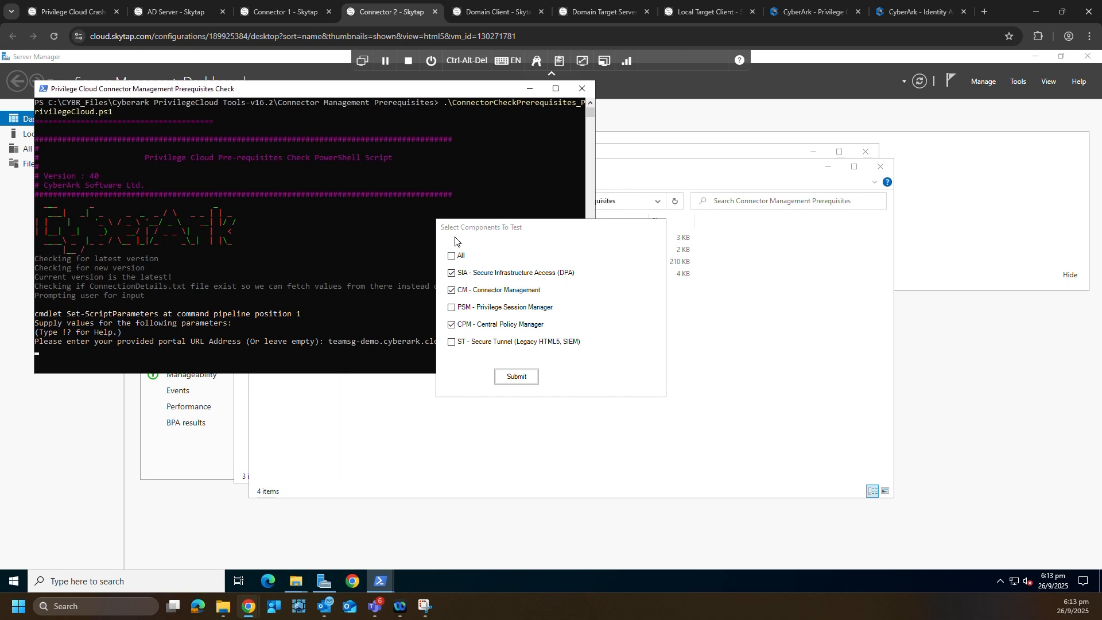
pyautogui.click(458, 254)
pyautogui.click(516, 376)
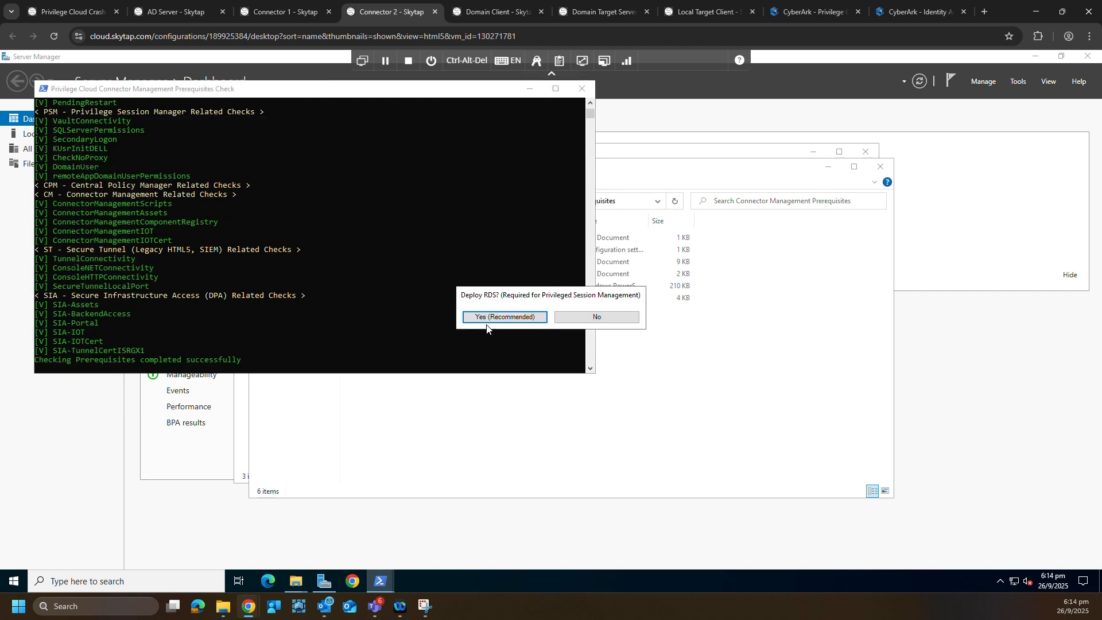
# - Accept the recommended Remote Desktop Services deployment and let the server restart
pyautogui.click(486, 317)
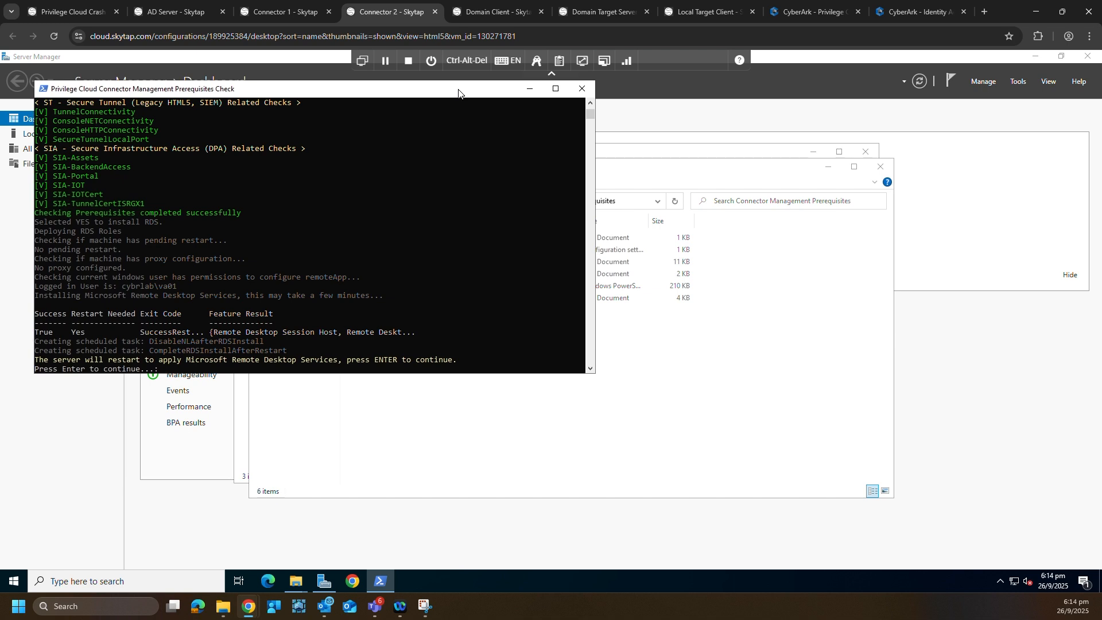
pyautogui.press('Return')
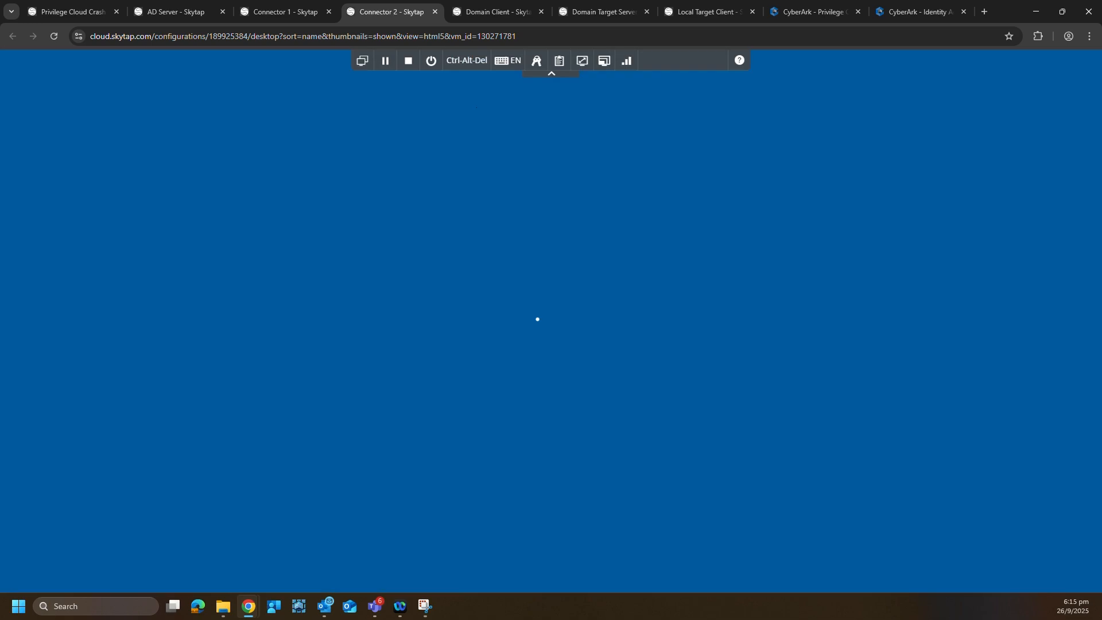
# - Sign back in to the server after the reboot by entering the account password
pyautogui.click(528, 362)
pyautogui.write('V')
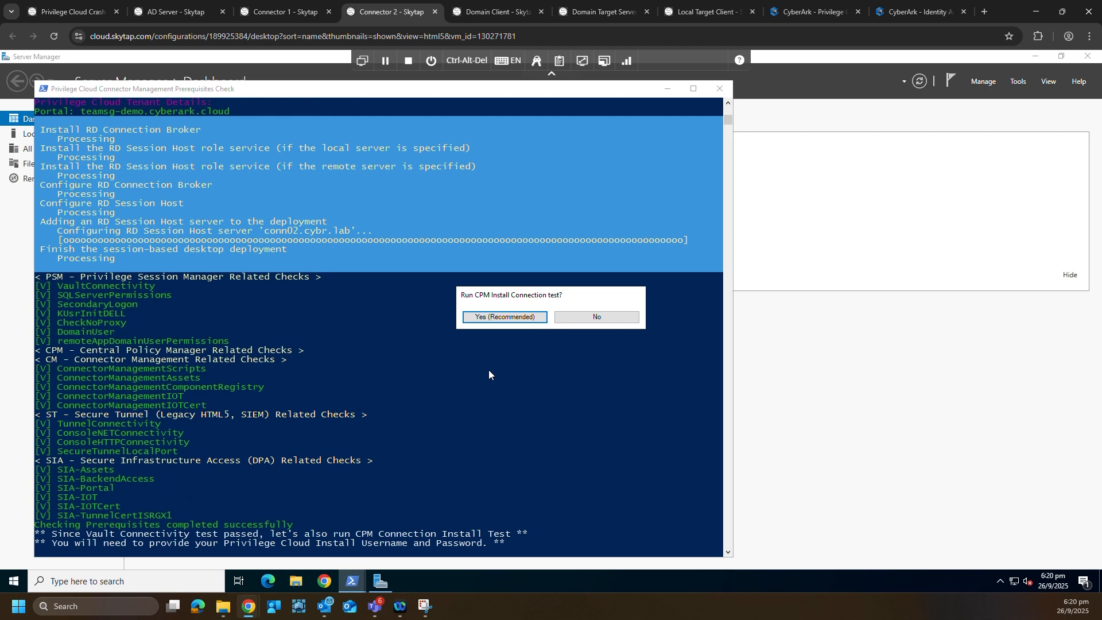
# - Accept the CPM install connection test and enter the installer user's username and password
pyautogui.click(490, 316)
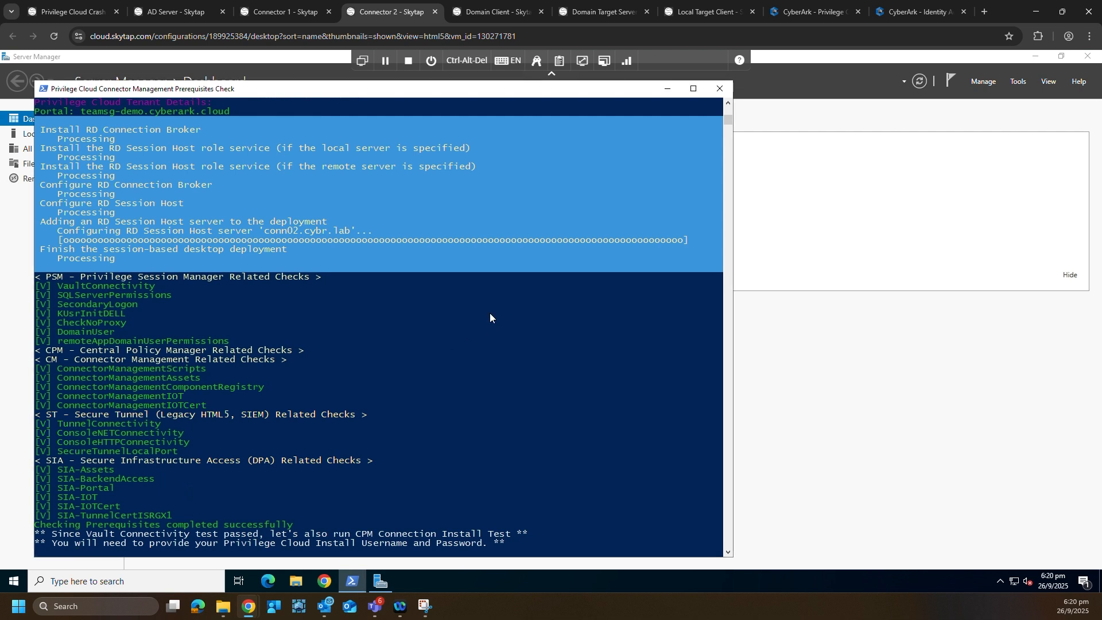
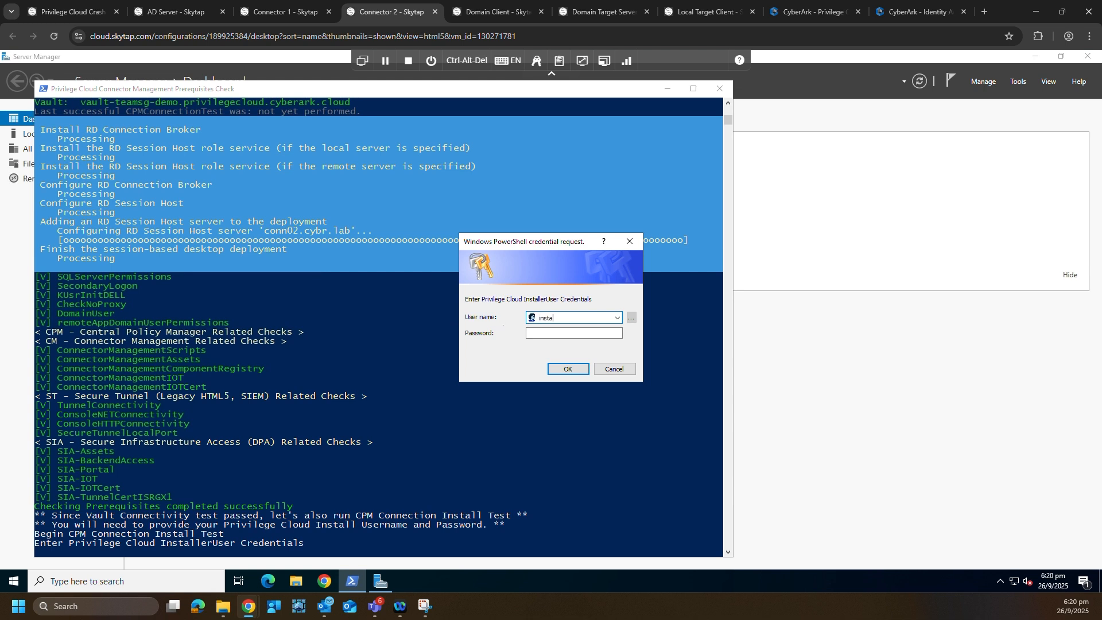
pyautogui.press('Tab')
pyautogui.write('••')
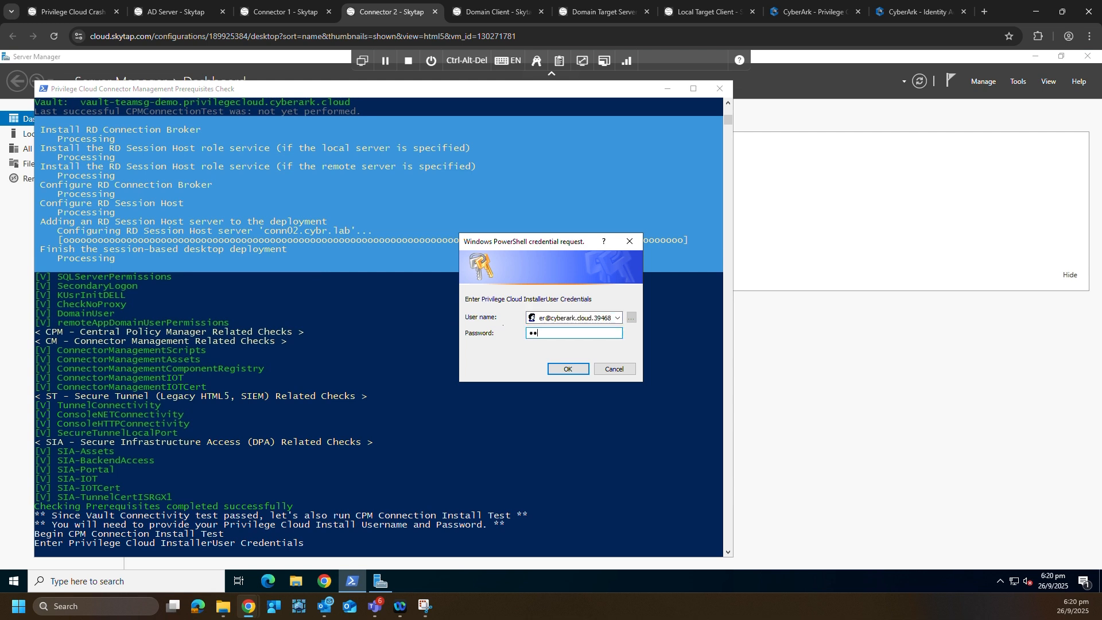
pyautogui.write('•••••••••')
pyautogui.press('Return')
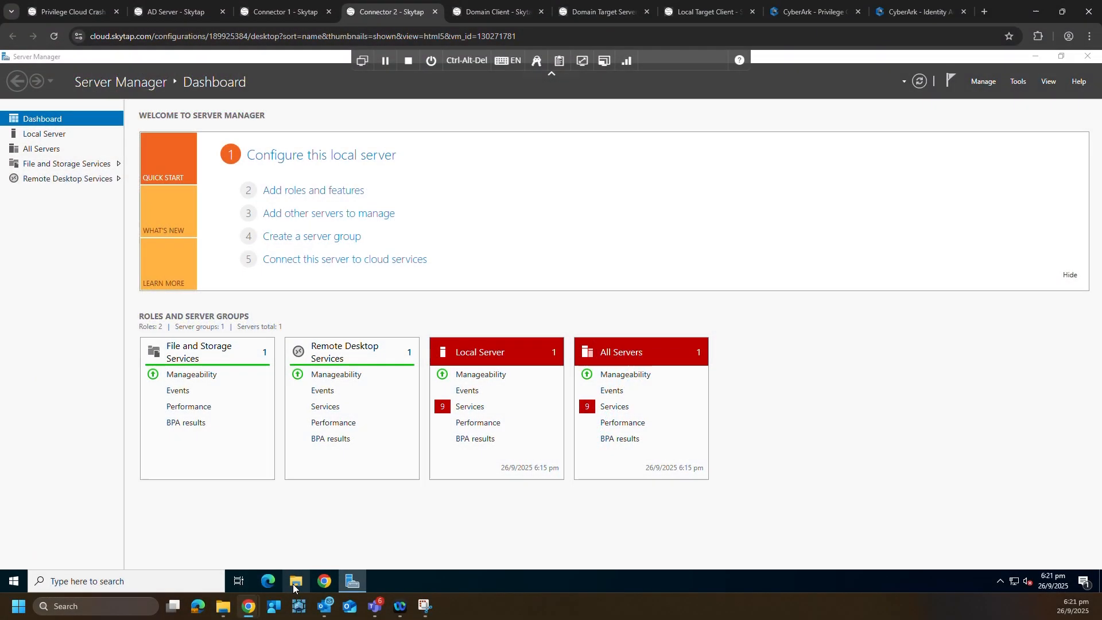
# - Browse in File Explorer to the CYBR_Files folder on Local Disk (C:)
pyautogui.click(296, 581)
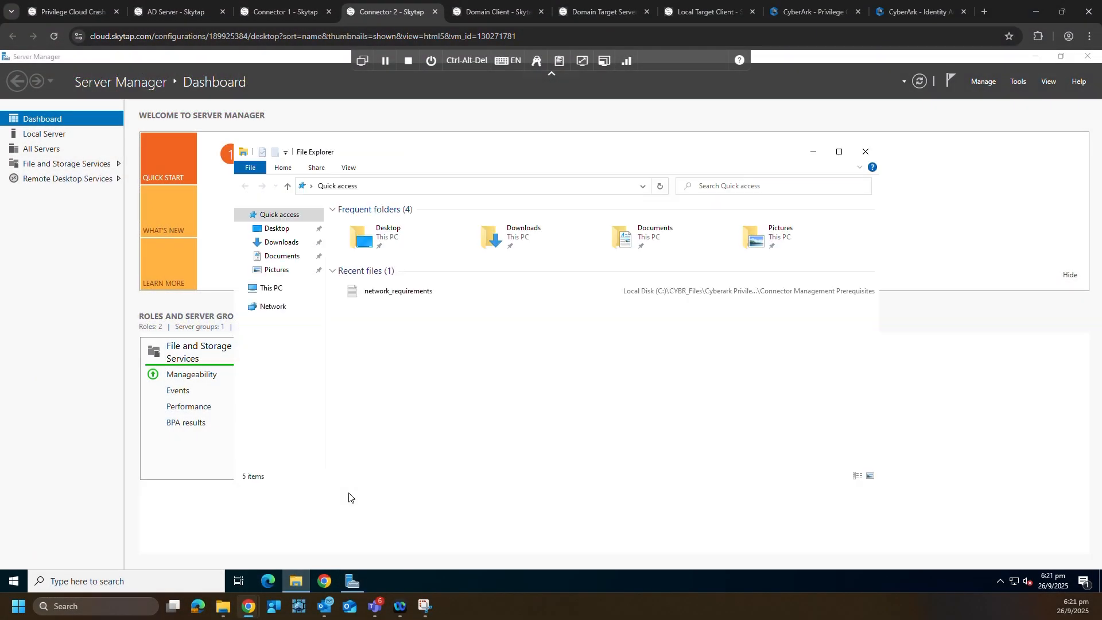
pyautogui.click(287, 288)
pyautogui.click(525, 344)
pyautogui.doubleClick(525, 345)
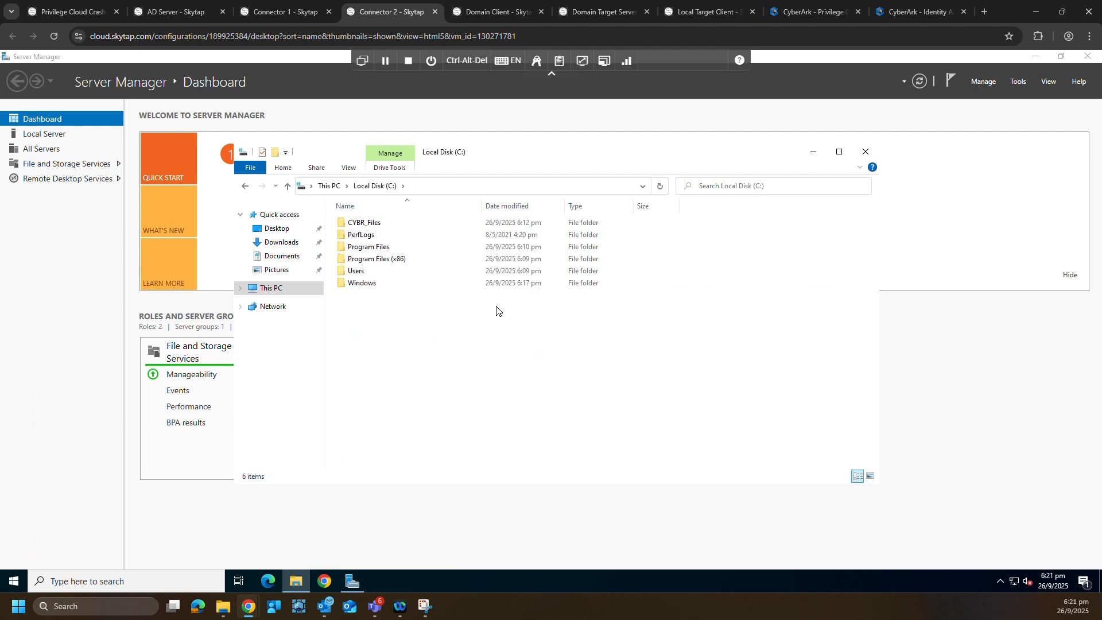
pyautogui.doubleClick(431, 227)
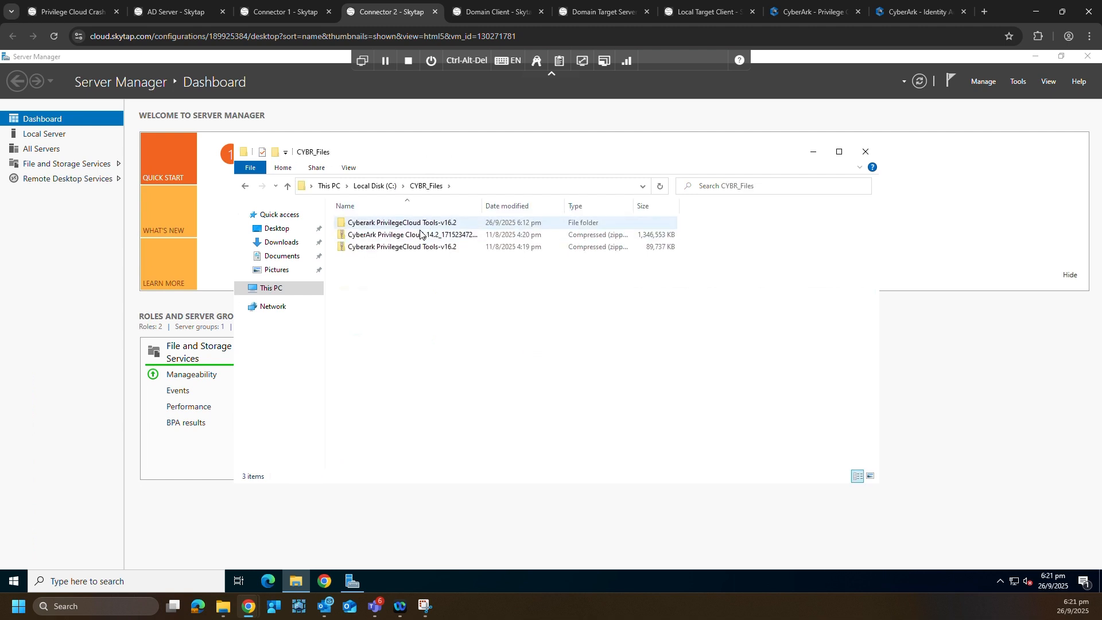
# - Unblock the downloaded CyberArk Privilege Cloud zip in its Properties
pyautogui.rightClick(420, 235)
pyautogui.click(468, 439)
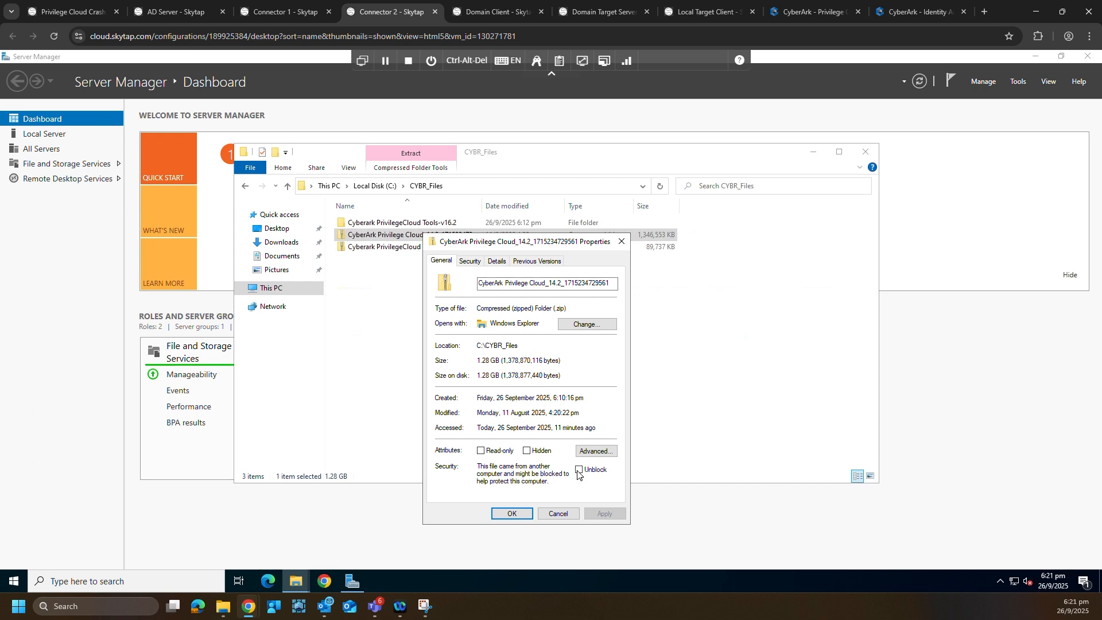
pyautogui.click(579, 470)
pyautogui.click(604, 514)
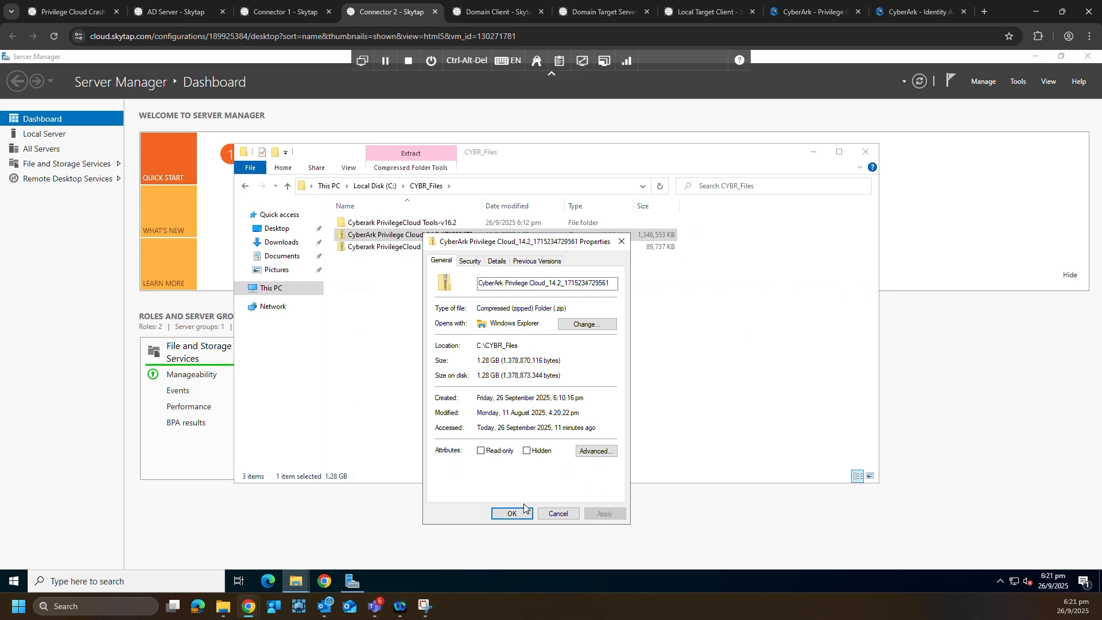
pyautogui.press('Return')
# - Extract the zip into CYBR_Files and open the Privileged Cloud folder
pyautogui.rightClick(395, 236)
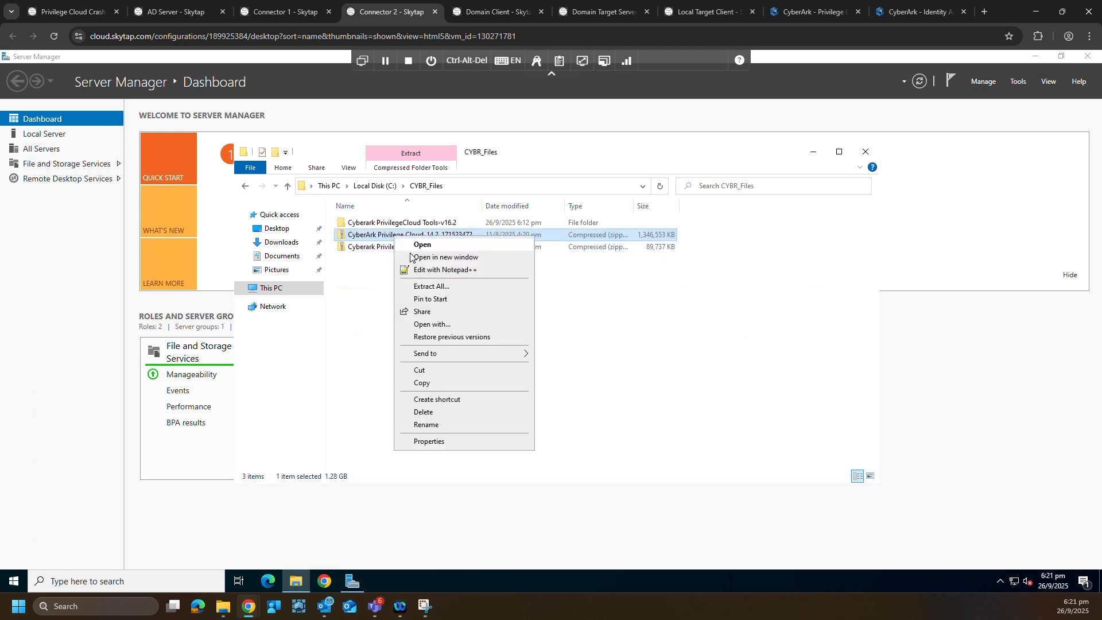
pyautogui.click(431, 286)
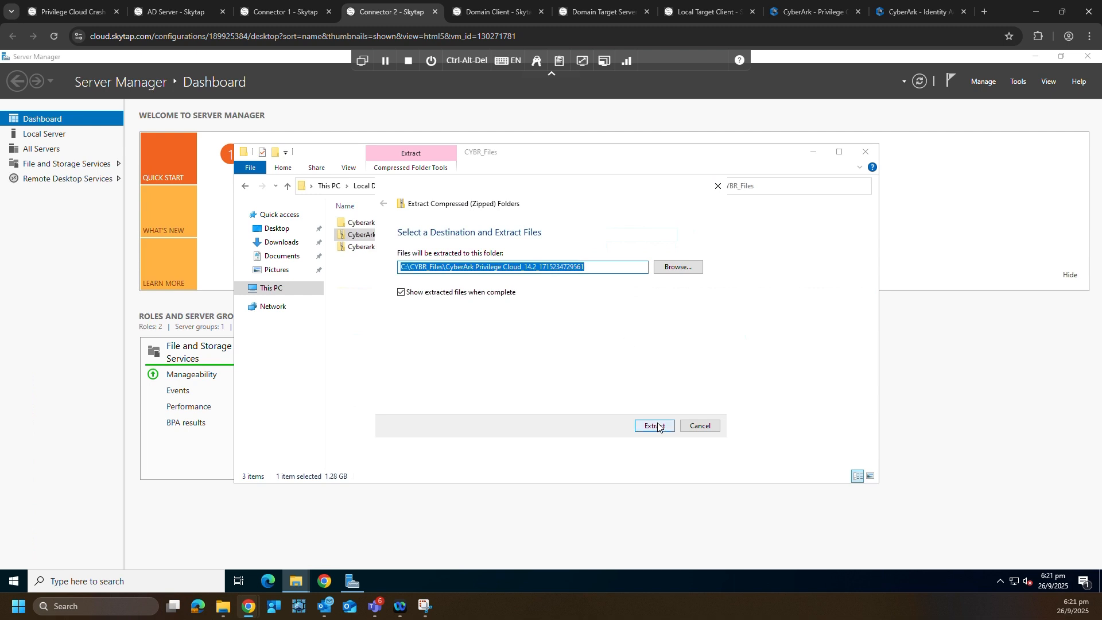
pyautogui.click(656, 425)
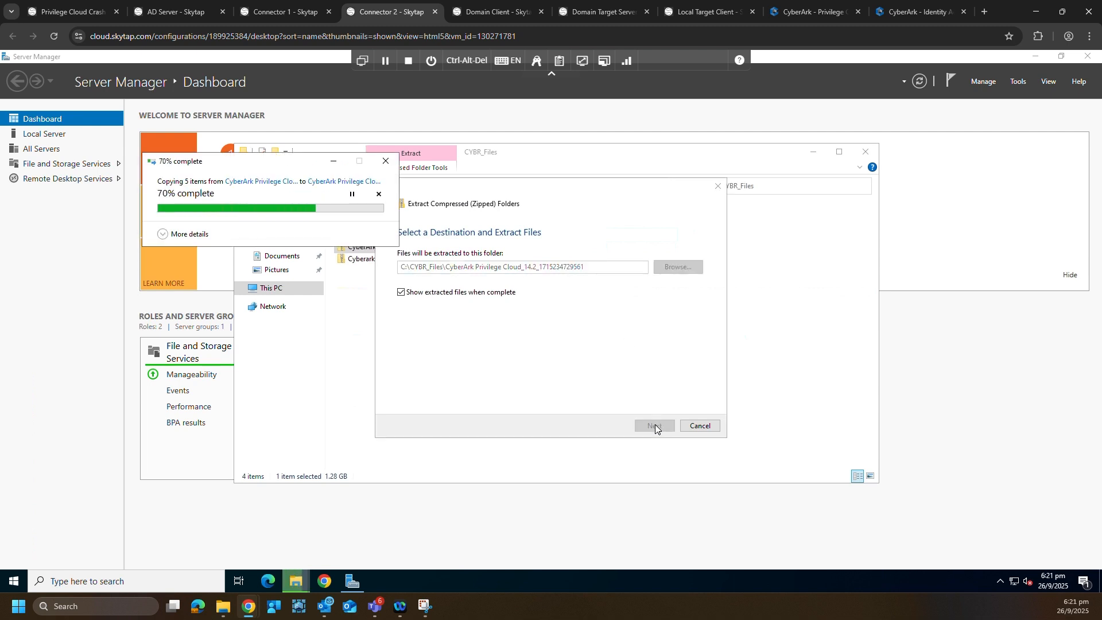
pyautogui.doubleClick(379, 237)
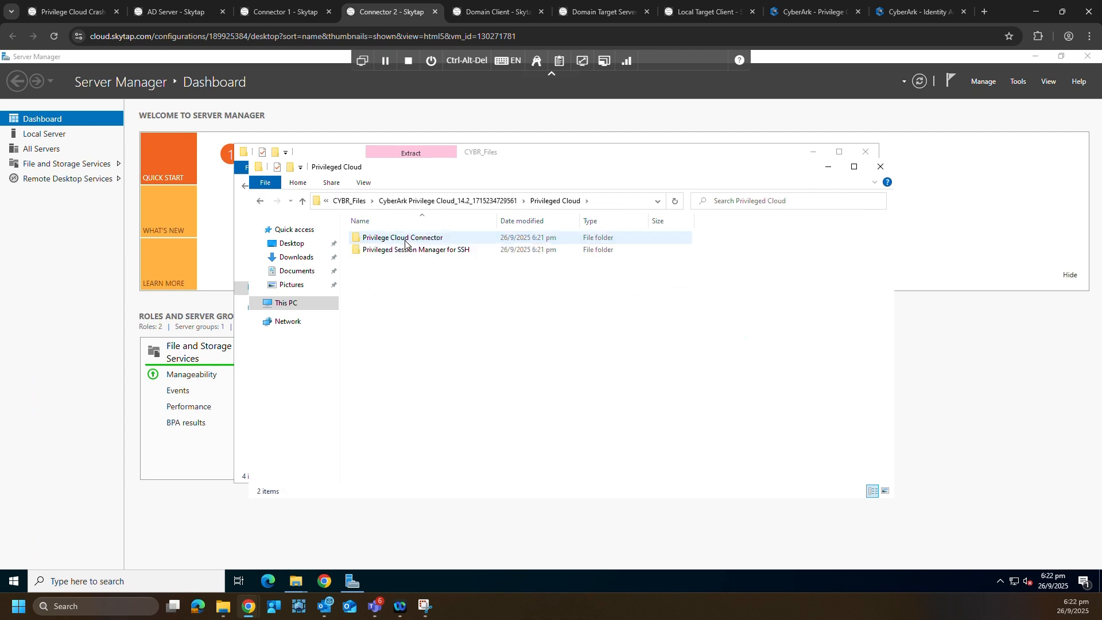
# - Open the Privilege Cloud Connector folder and check the connector zip's properties
pyautogui.doubleClick(396, 237)
pyautogui.rightClick(429, 239)
pyautogui.click(462, 445)
pyautogui.click(563, 519)
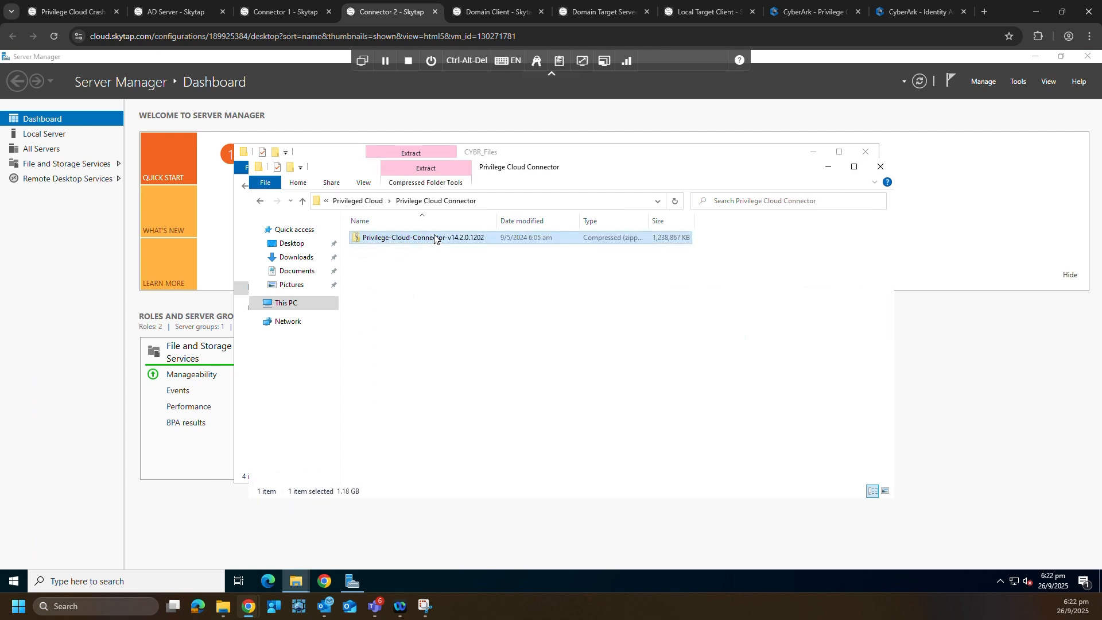
# - Extract the connector zip, trimming the extra and duplicate folders from the destination path
pyautogui.rightClick(436, 238)
pyautogui.click(482, 290)
pyautogui.moveTo(442, 267); pyautogui.dragTo(447, 269)
pyautogui.press('BackSpace')
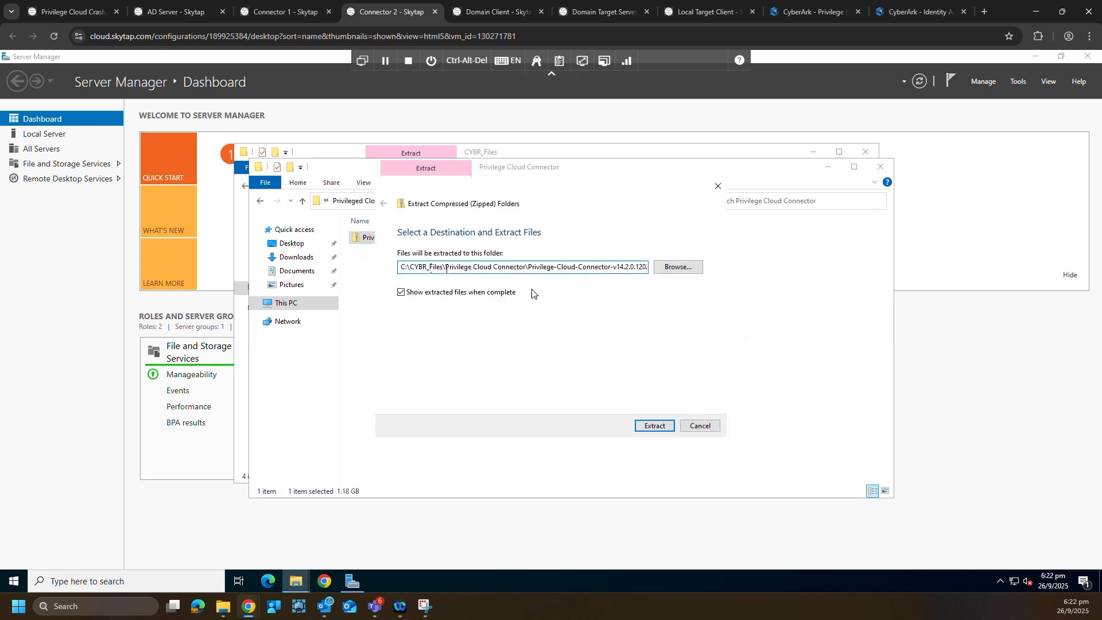
pyautogui.moveTo(526, 268); pyautogui.dragTo(651, 275)
pyautogui.hotkey('shift', 'Left')
pyautogui.hotkey('shift', 'Left')
pyautogui.hotkey('shift', 'Left')
pyautogui.hotkey('shift', 'Left')
pyautogui.hotkey('shift', 'Left')
pyautogui.hotkey('shift', 'Left')
pyautogui.hotkey('shift', 'Left')
pyautogui.hotkey('shift', 'Left')
pyautogui.hotkey('shift', 'Left')
pyautogui.hotkey('shift', 'Left')
pyautogui.hotkey('shift', 'Left')
pyautogui.hotkey('shift', 'Left')
pyautogui.hotkey('shift', 'Left')
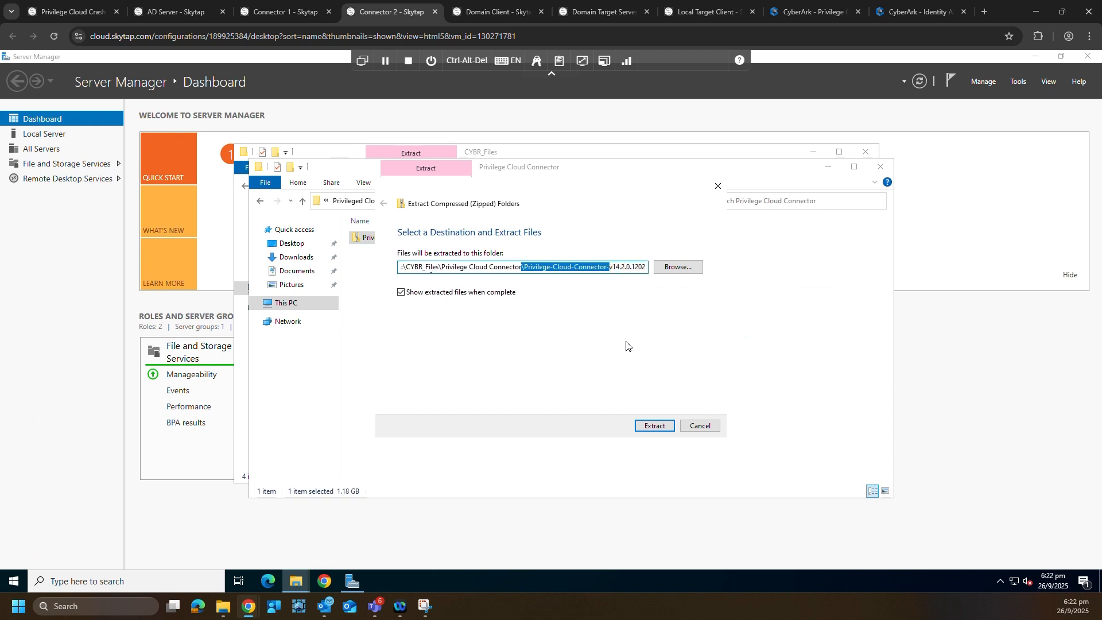
pyautogui.press('BackSpace')
pyautogui.click(663, 426)
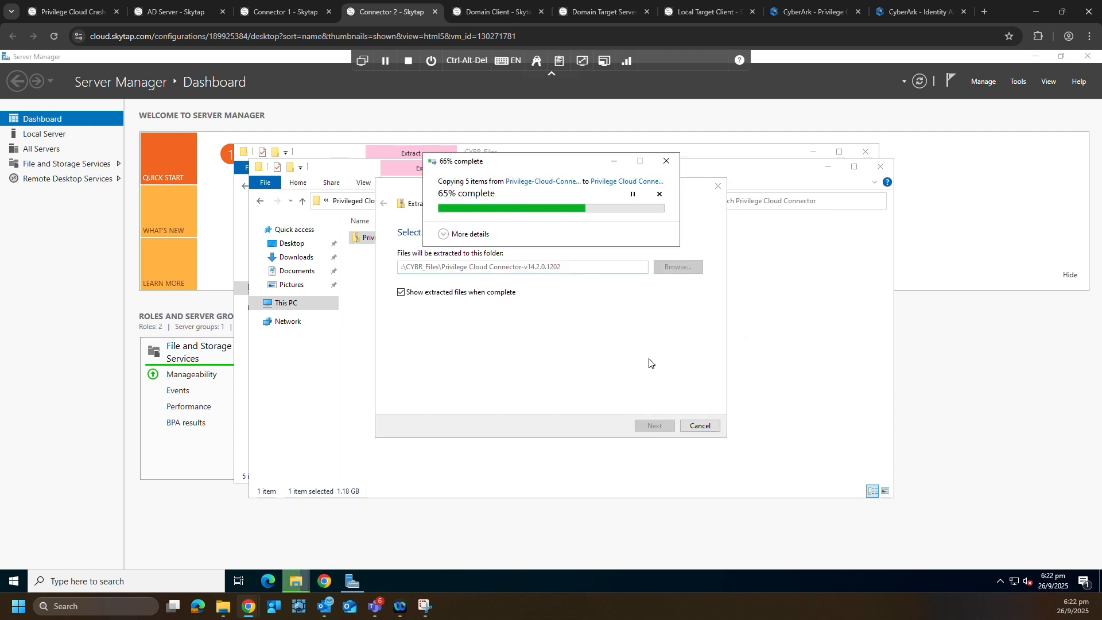
# - Run the connector installer as administrator and confirm installing Privilege Cloud Connector
pyautogui.click(478, 266)
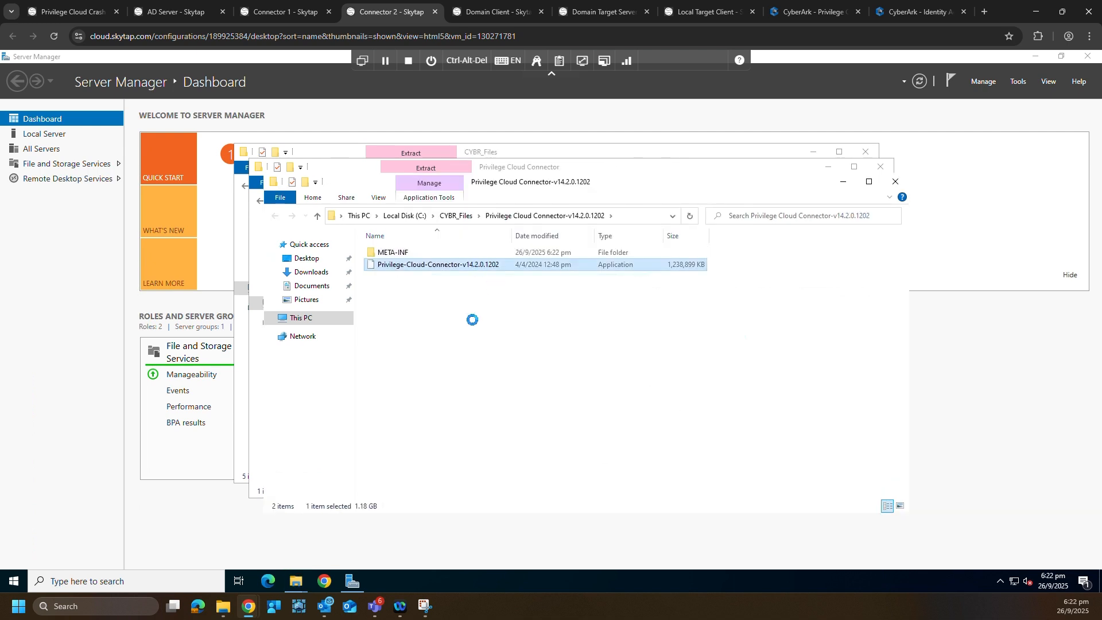
pyautogui.rightClick(477, 266)
pyautogui.click(580, 291)
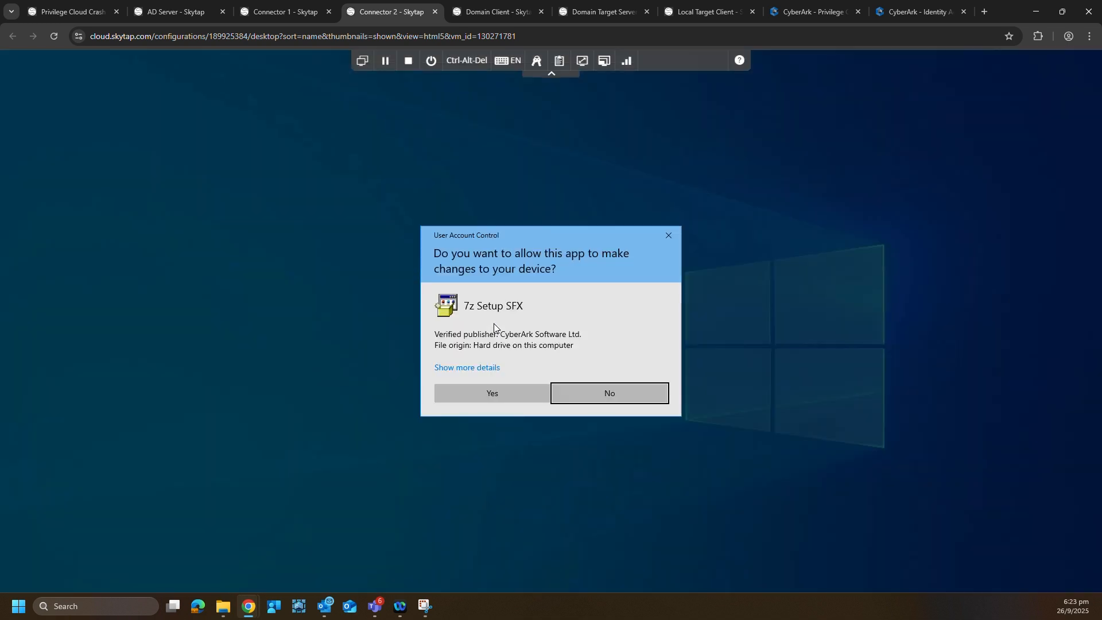
pyautogui.click(492, 393)
pyautogui.click(571, 356)
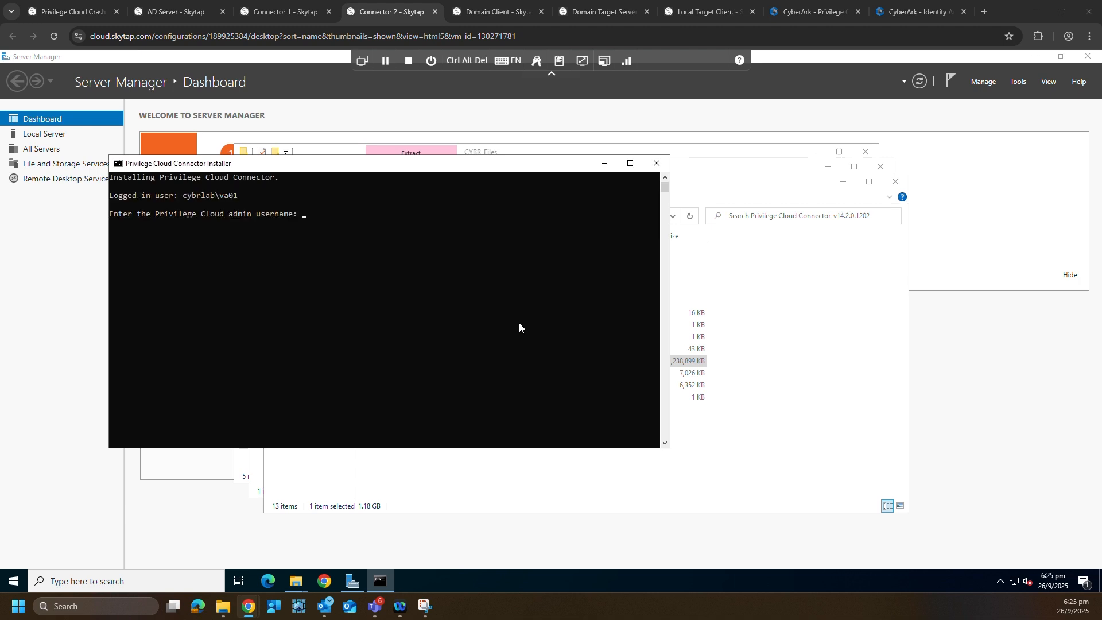
# - Enter the Privilege Cloud admin username and password at the installer prompts
pyautogui.click(434, 167)
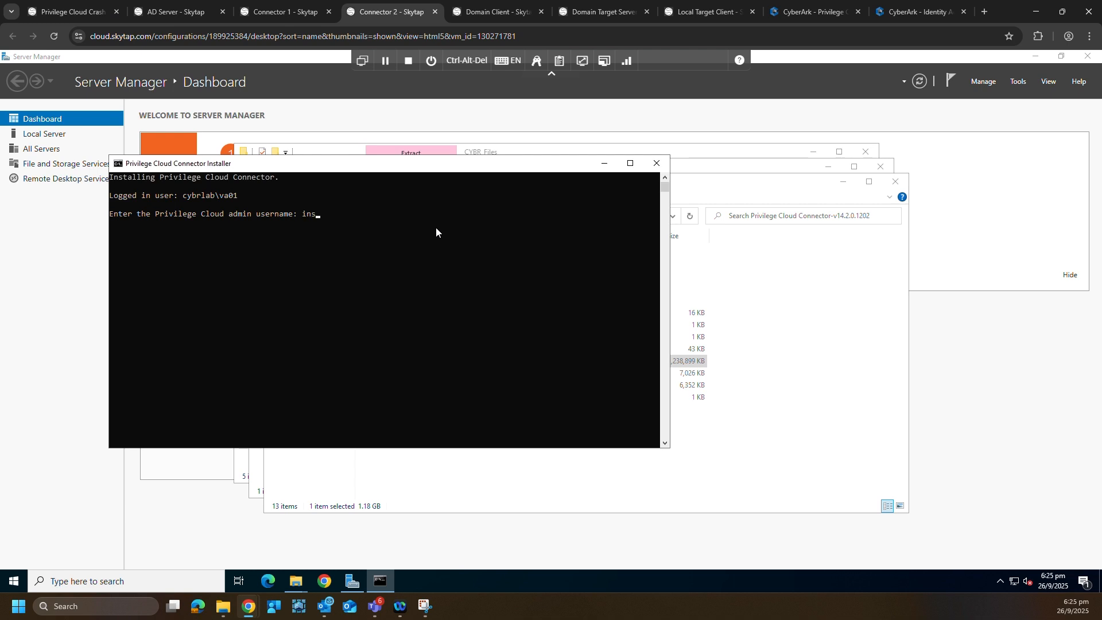
pyautogui.press('Return')
pyautogui.write('***********')
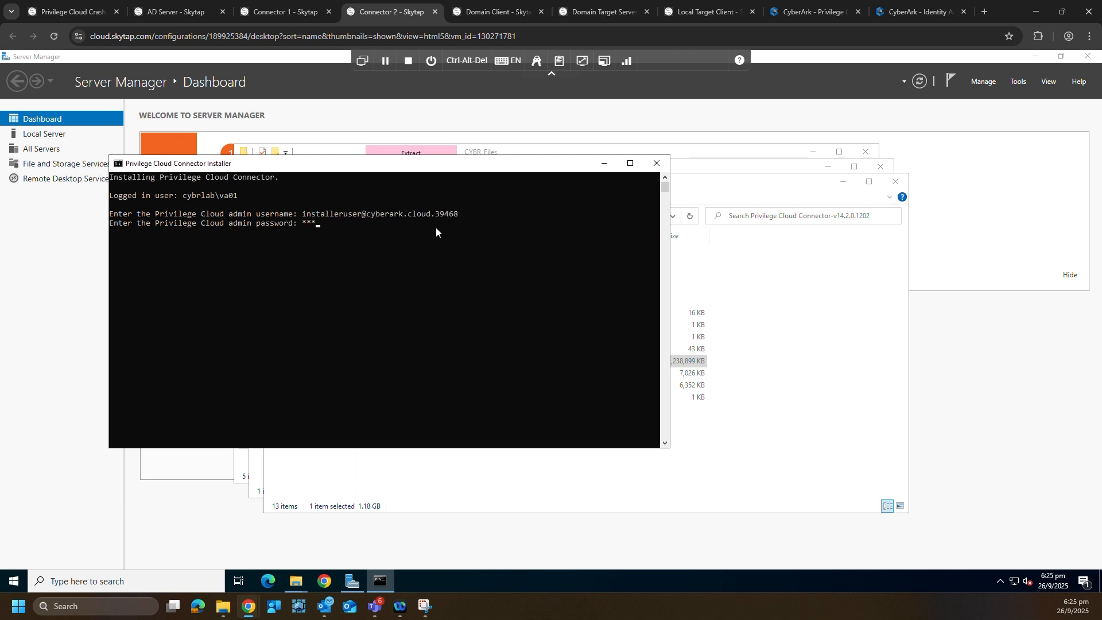
pyautogui.press('Return')
# - Enter the local administrator password and Vault address vault-teamsg-demo.privilegecloud.cyberark.clo
pyautogui.write('*********')
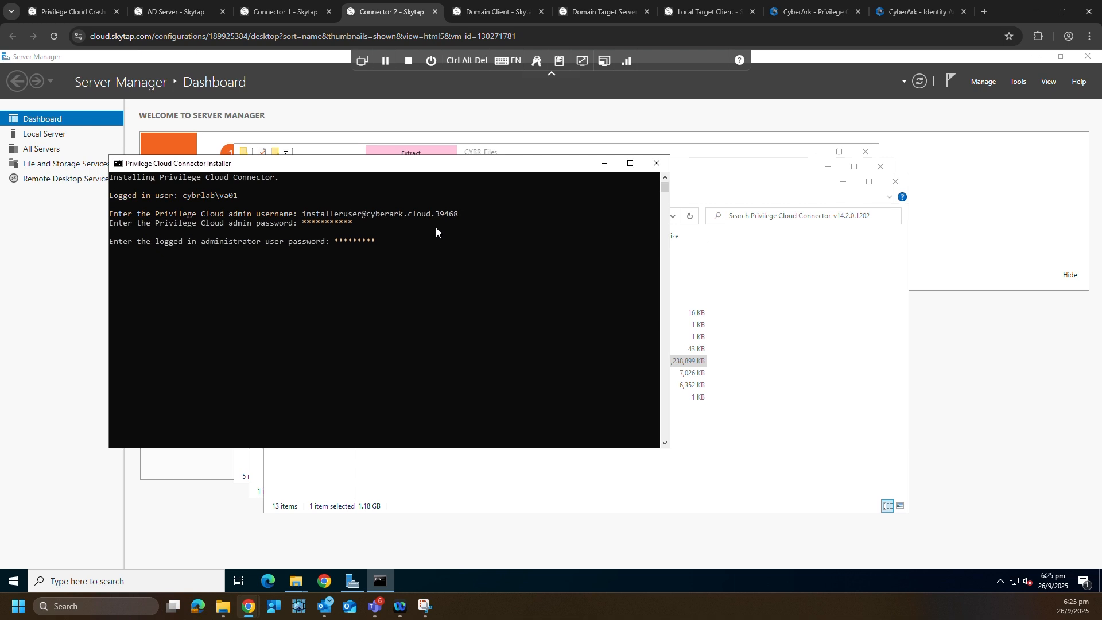
pyautogui.press('Return')
pyautogui.write('vault-teamsg-')
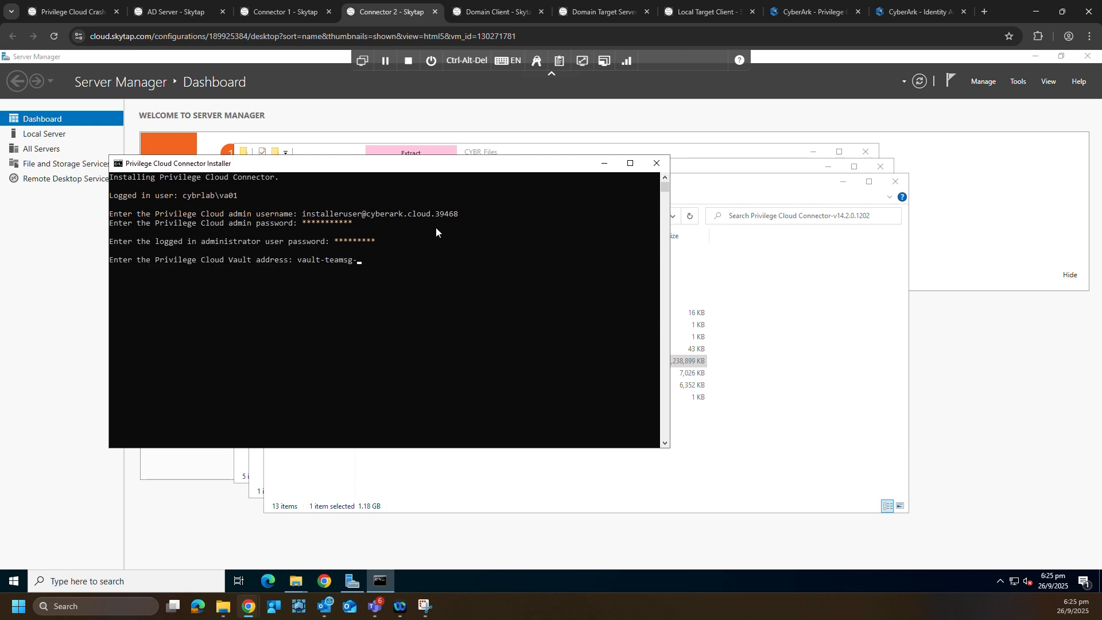
pyautogui.write('demo.privilegecloud.cyberark.clo')
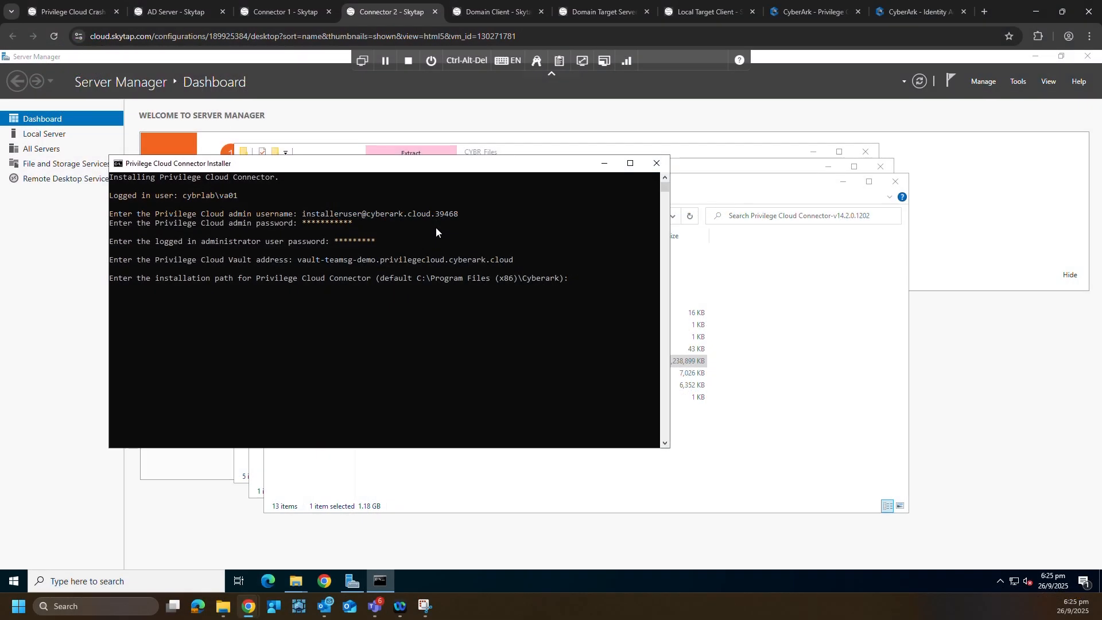
# - Accept default path, POC setting and both components, choose CPM mode 2 (Passive)
pyautogui.press('Return')
pyautogui.press('Return')
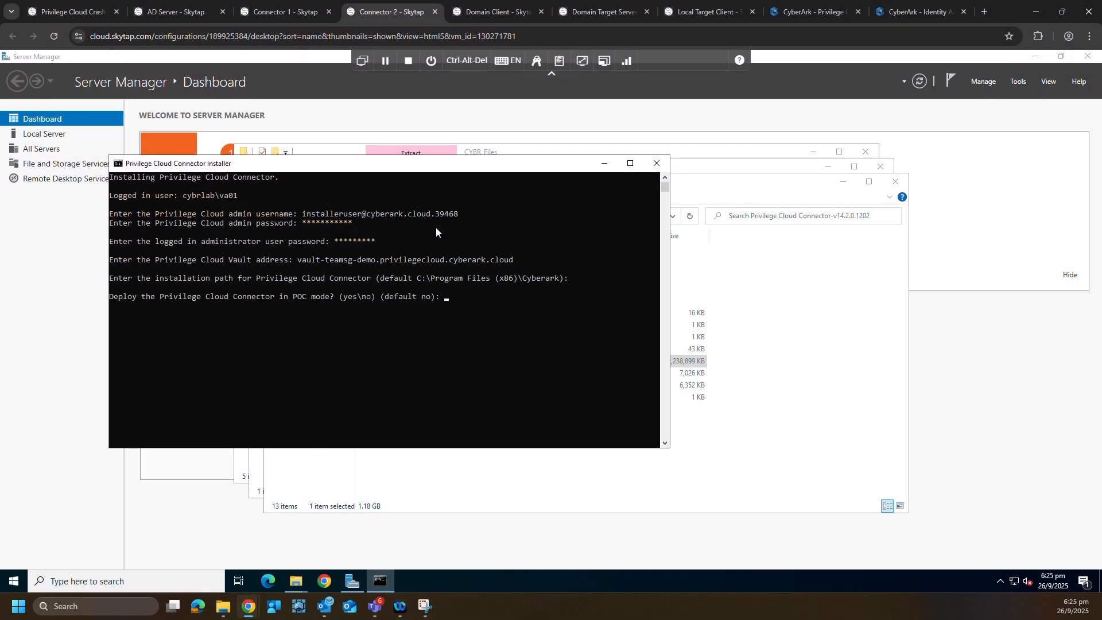
pyautogui.press('Return')
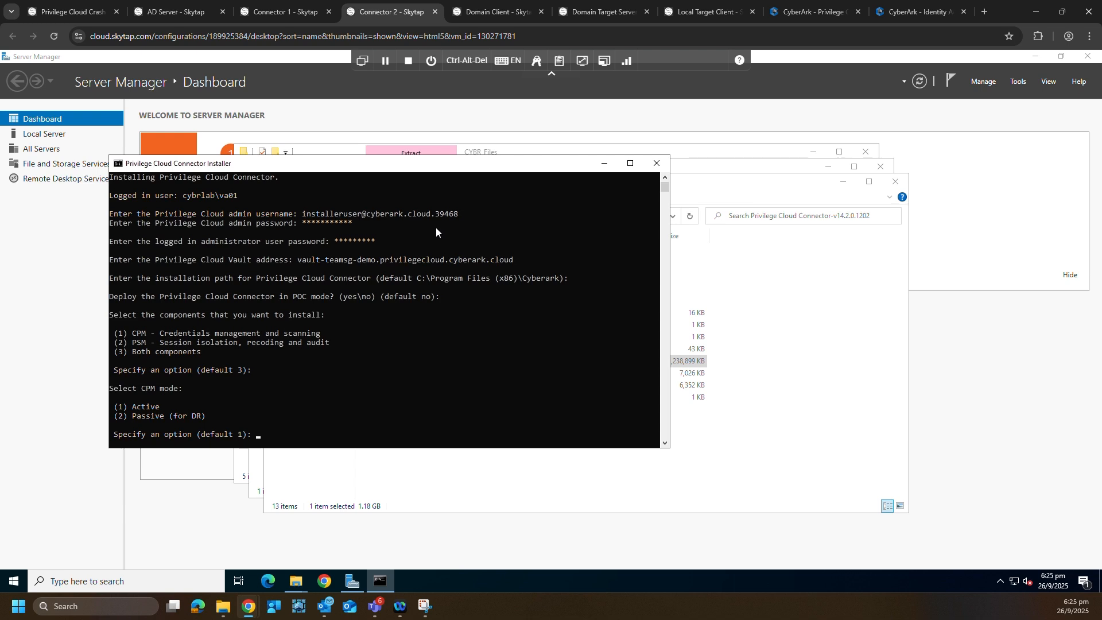
pyautogui.write('2')
pyautogui.press('Return')
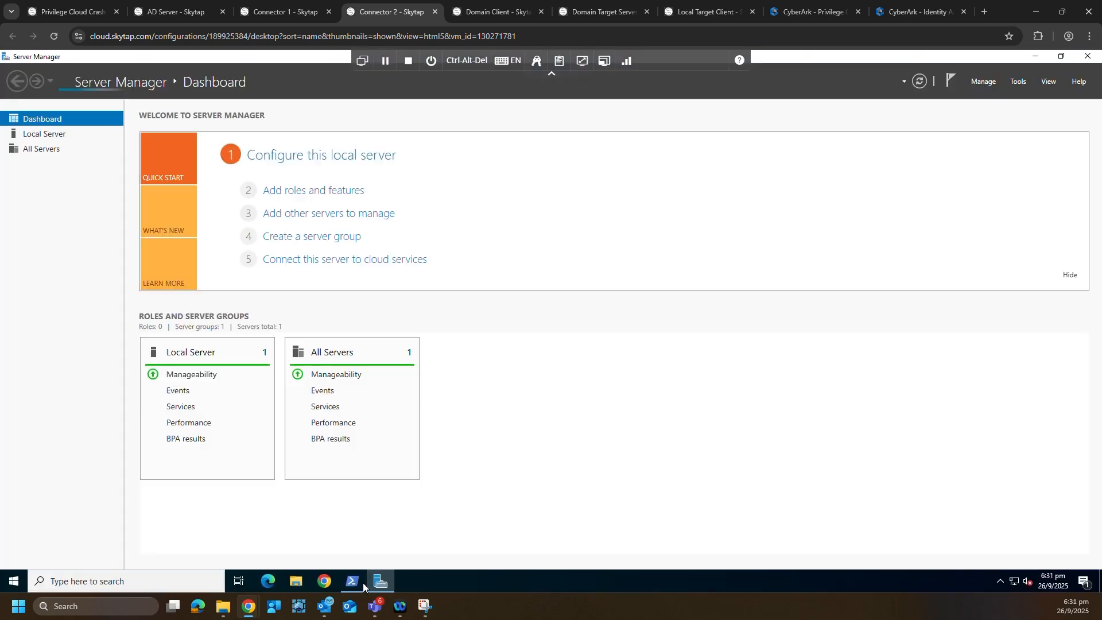
pyautogui.click(356, 582)
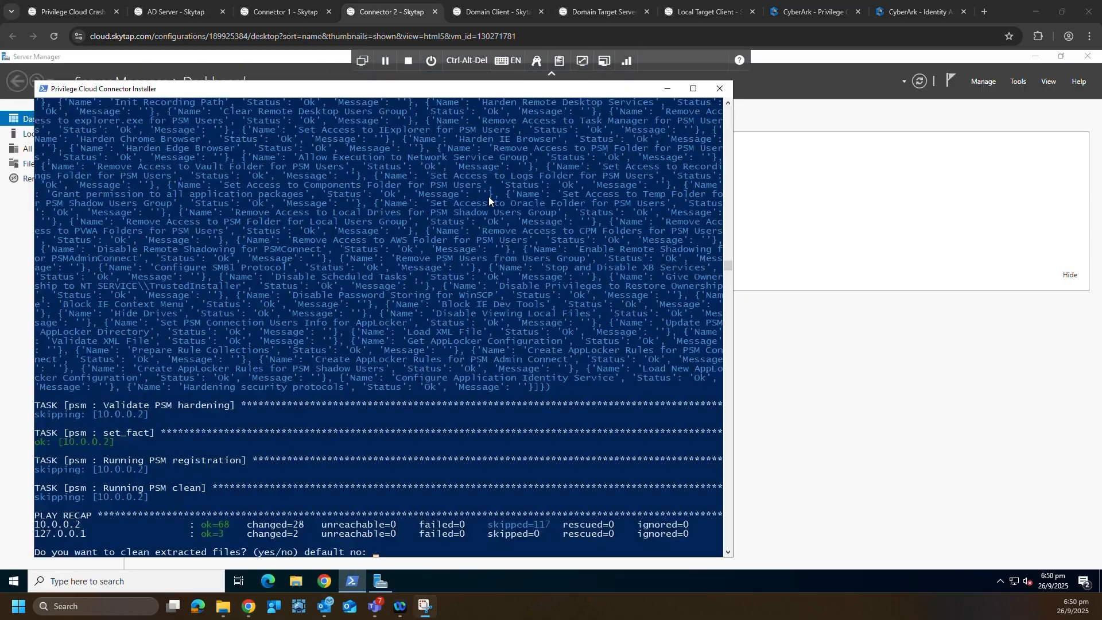